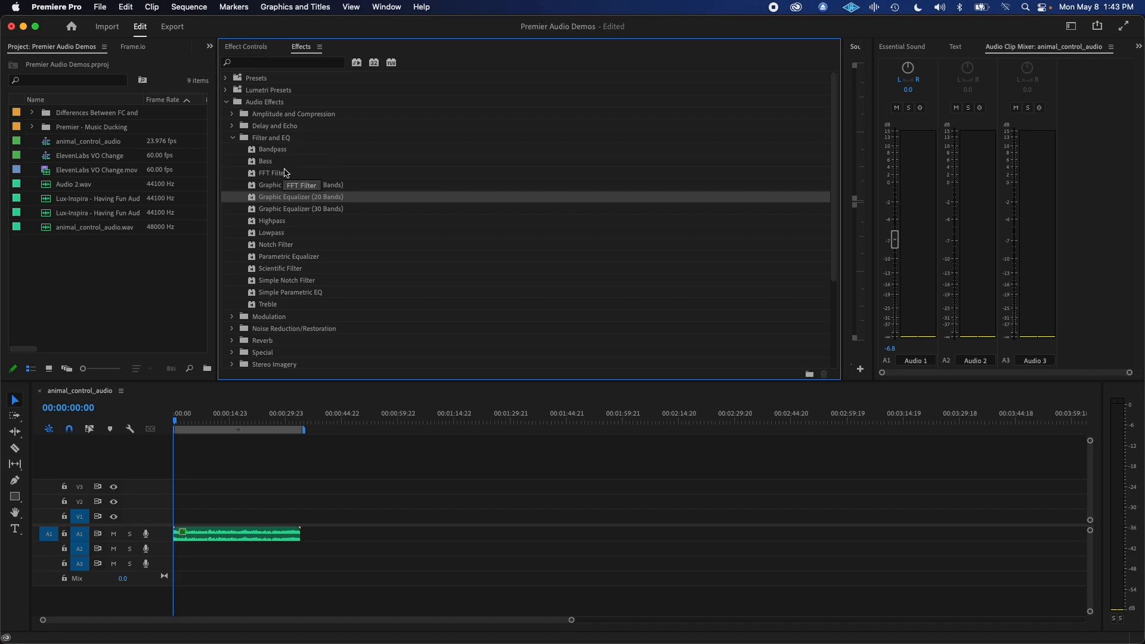
Apply the Parametric Equalizer effect to the animal_control_audio clip on track A1 and open its custom setup editor.
{"action": "left_click", "coordinate": [289, 258]}
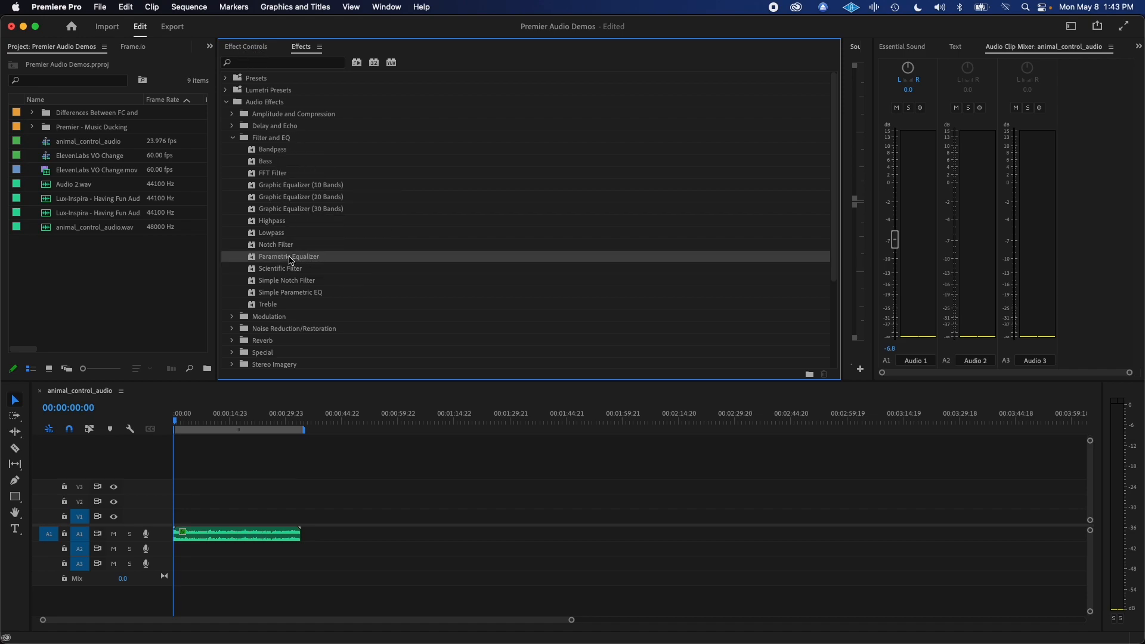
{"action": "left_click_drag", "start_coordinate": [277, 261], "coordinate": [237, 535]}
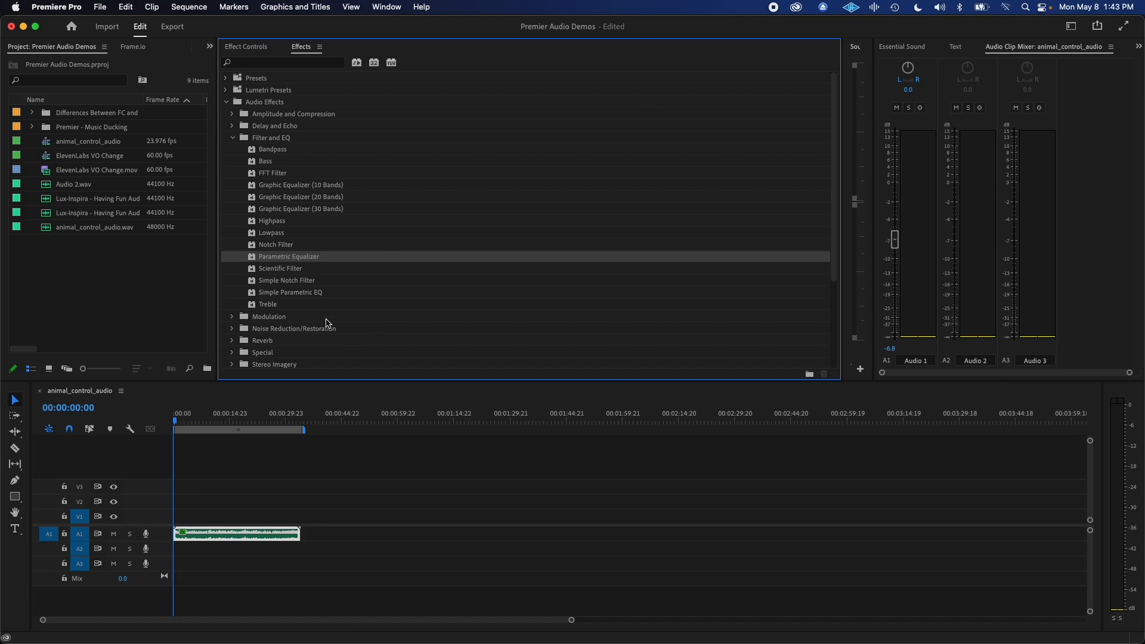
{"action": "left_click", "coordinate": [272, 54]}
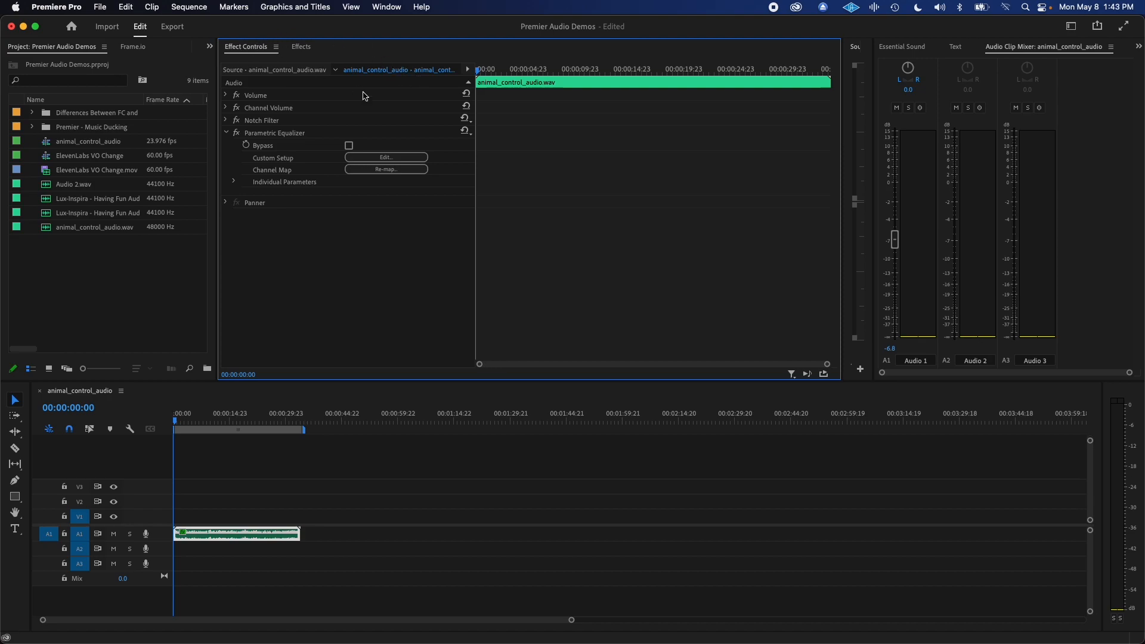
{"action": "left_click", "coordinate": [386, 158]}
{"action": "left_click_drag", "start_coordinate": [497, 195], "coordinate": [501, 206]}
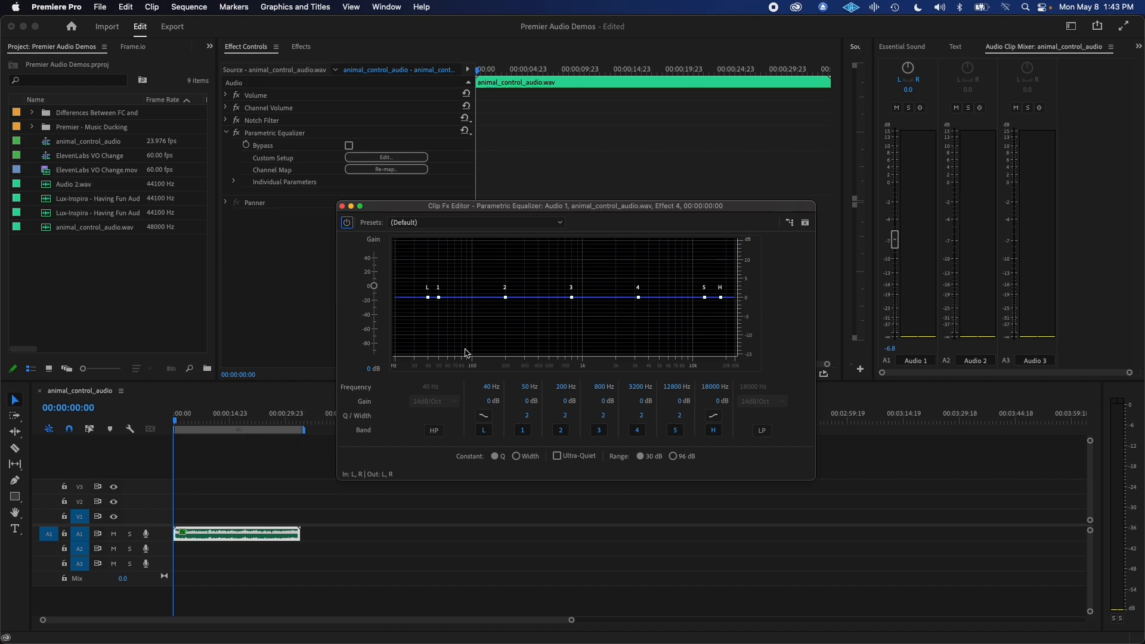
Audition the clip and set the equalizer's high shelf to about 2464 Hz with 5.5 dB of gain.
{"action": "key", "text": "space"}
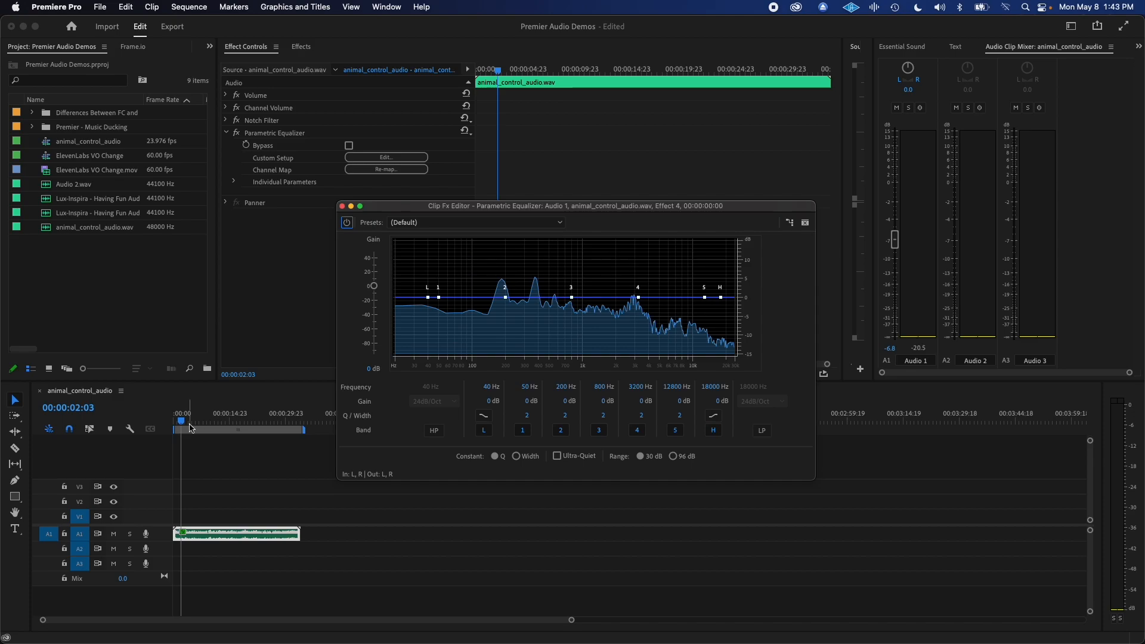
{"action": "key", "text": "space"}
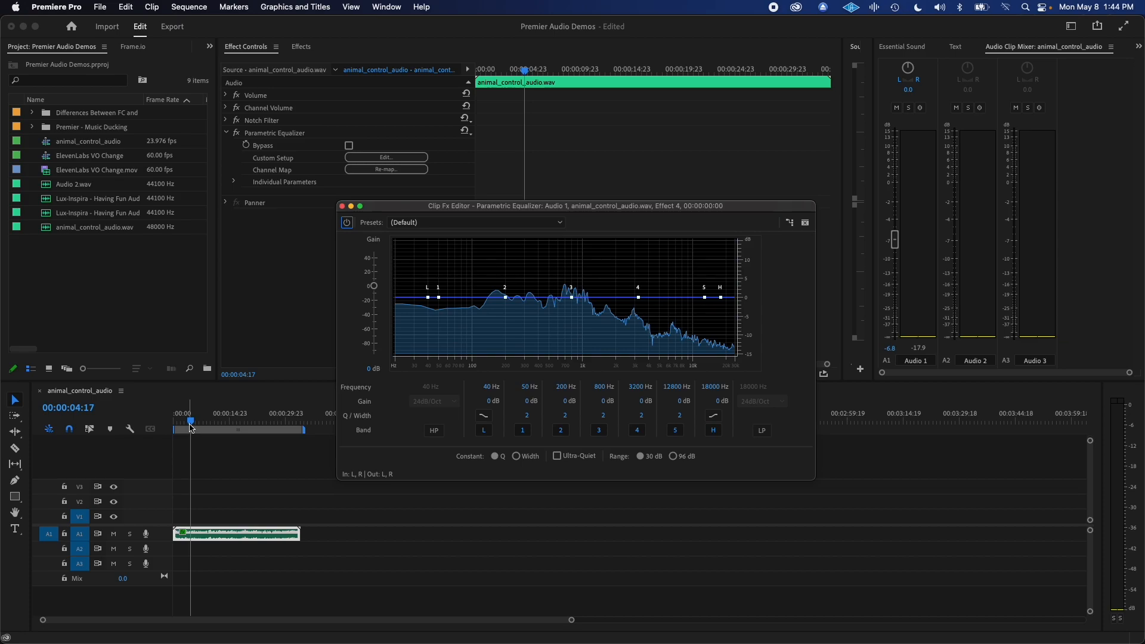
{"action": "left_click", "coordinate": [721, 297]}
{"action": "left_click_drag", "start_coordinate": [722, 296], "coordinate": [647, 289]}
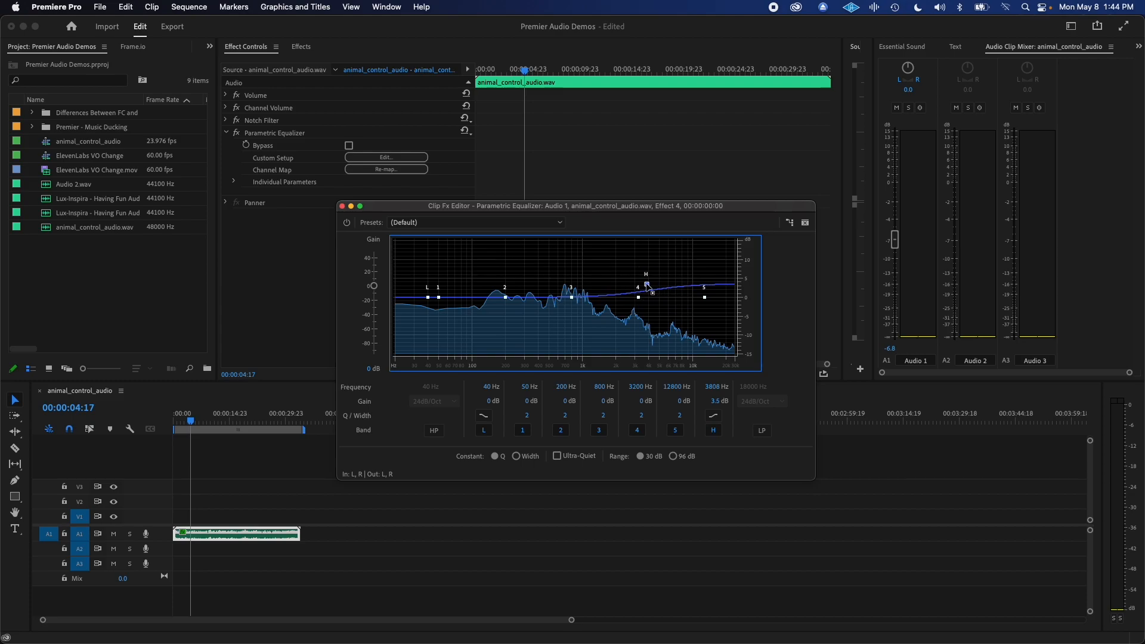
{"action": "left_click_drag", "start_coordinate": [199, 421], "coordinate": [177, 422]}
{"action": "left_click_drag", "start_coordinate": [647, 285], "coordinate": [688, 298]}
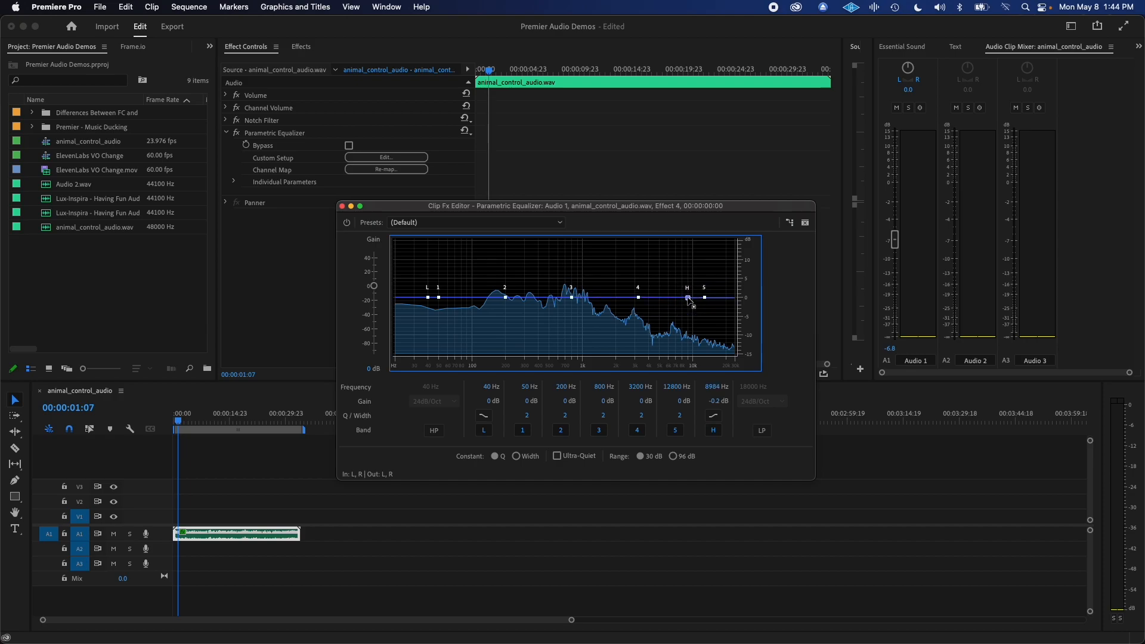
{"action": "key", "text": "space"}
{"action": "left_click_drag", "start_coordinate": [686, 298], "coordinate": [626, 278]}
{"action": "key", "text": "space"}
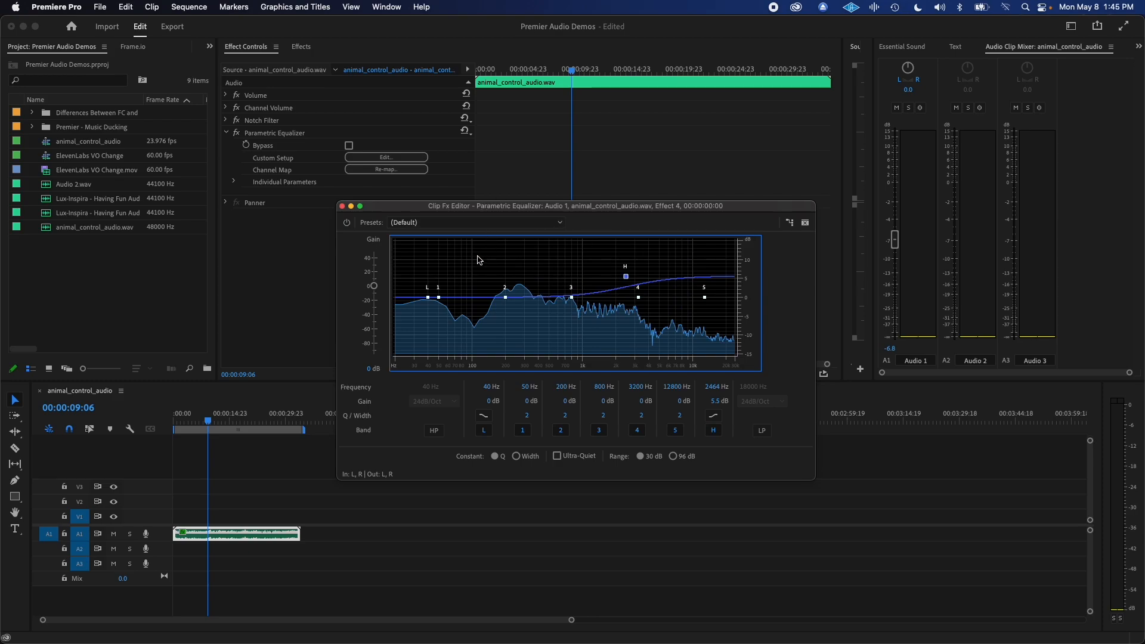
Enable the equalizer's high-pass filter and set its cutoff to about 91 Hz while auditioning the clip.
{"action": "left_click", "coordinate": [437, 432]}
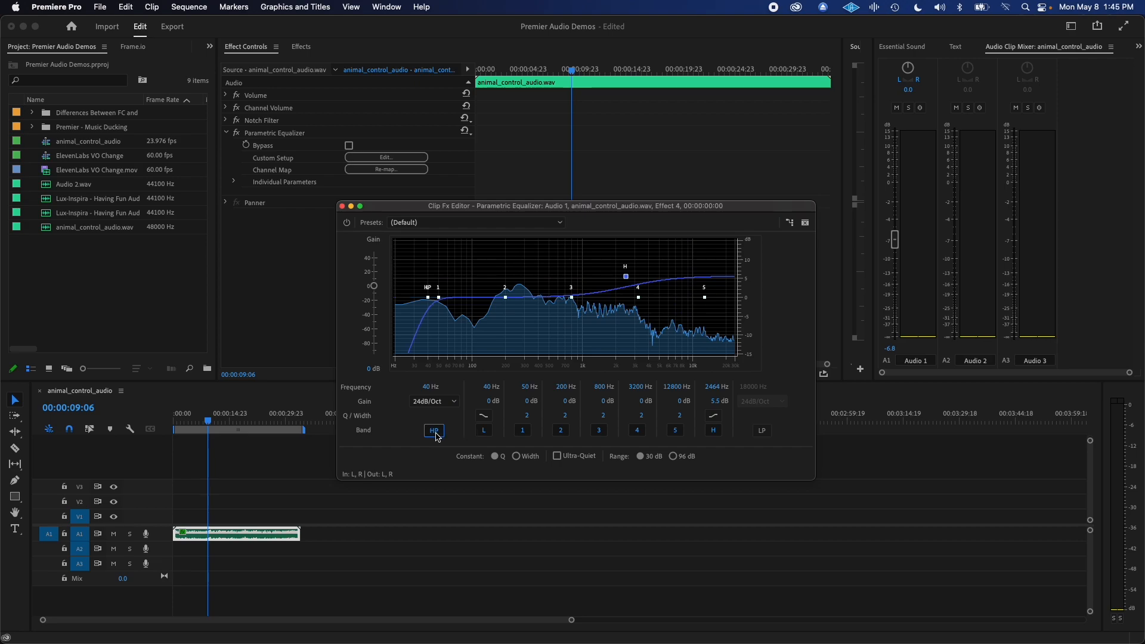
{"action": "left_click_drag", "start_coordinate": [428, 297], "coordinate": [404, 297]}
{"action": "key", "text": "space"}
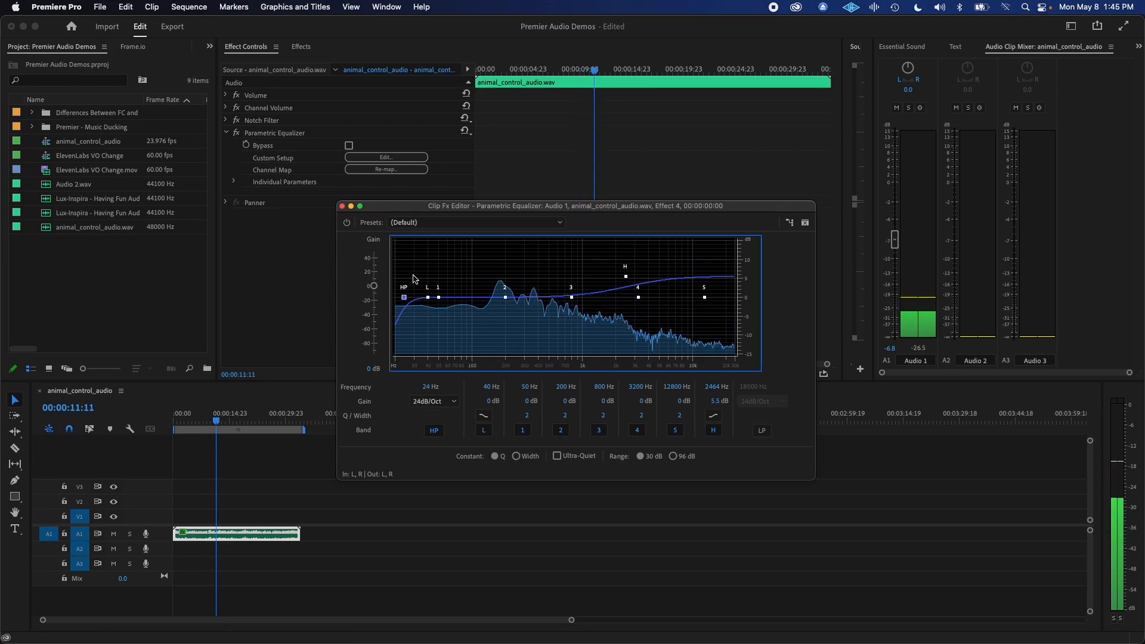
{"action": "key", "text": "space"}
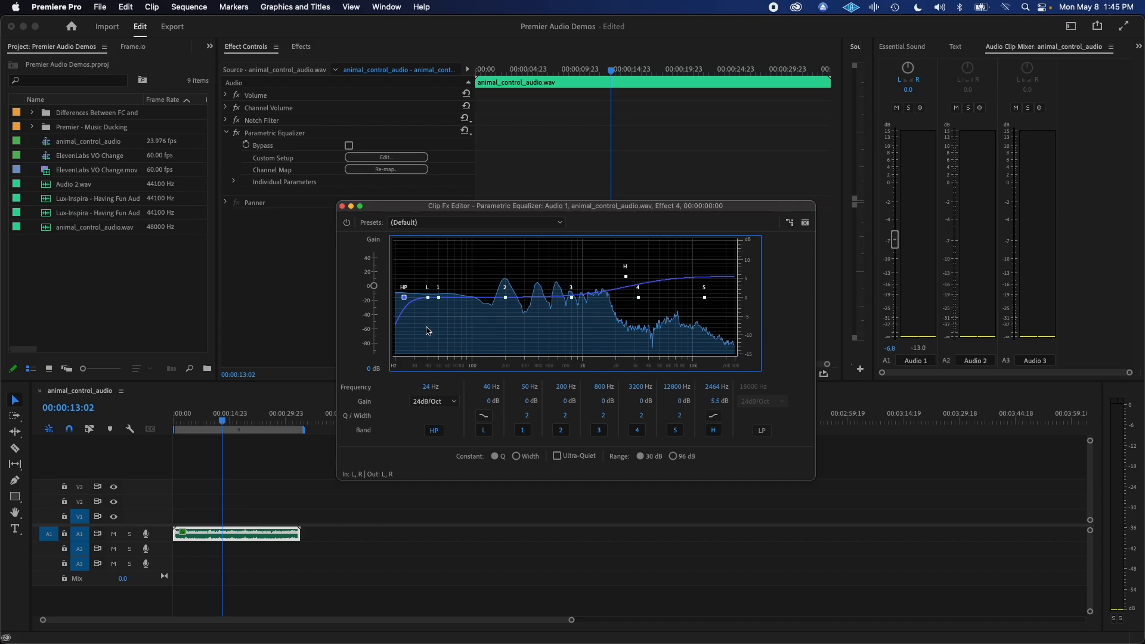
{"action": "key", "text": "space"}
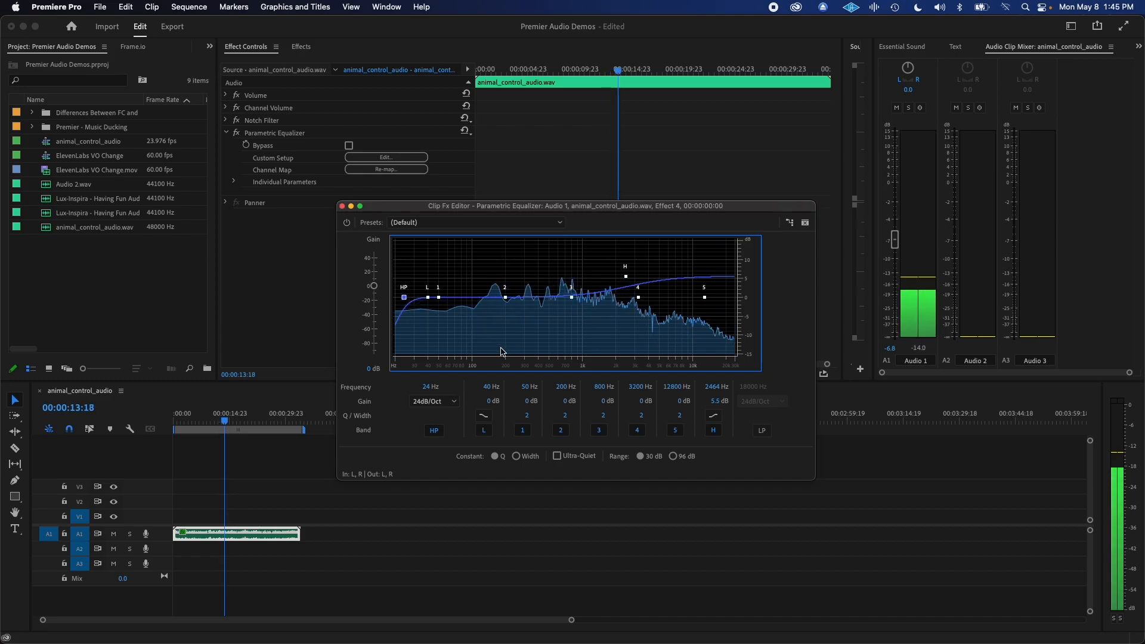
{"action": "key", "text": "space"}
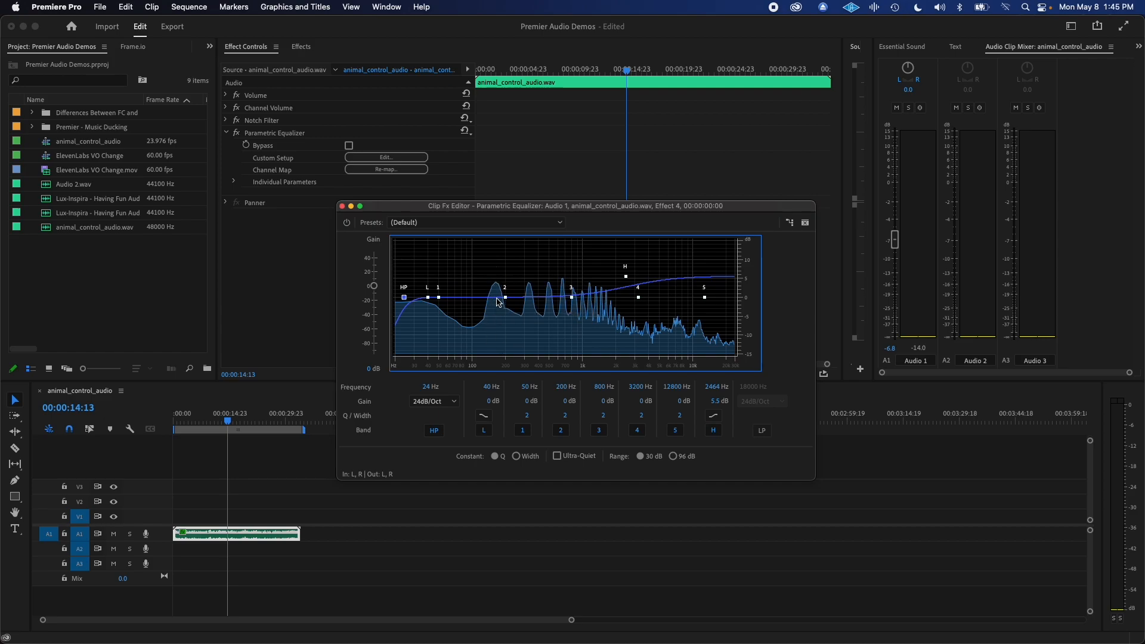
{"action": "left_click_drag", "start_coordinate": [404, 297], "coordinate": [469, 300]}
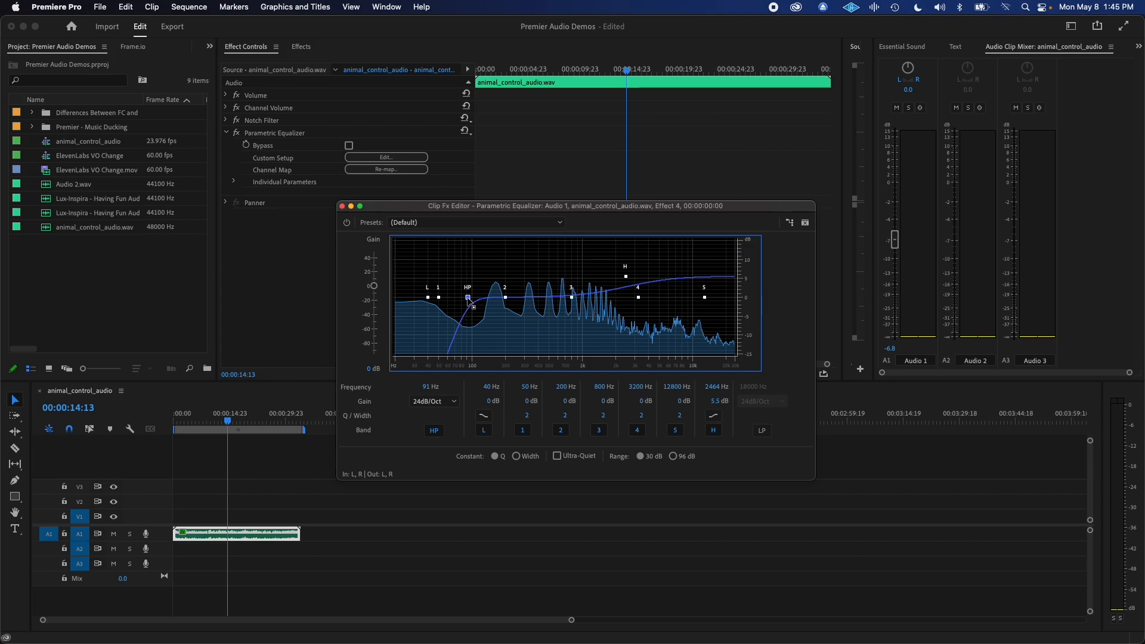
{"action": "key", "text": "space"}
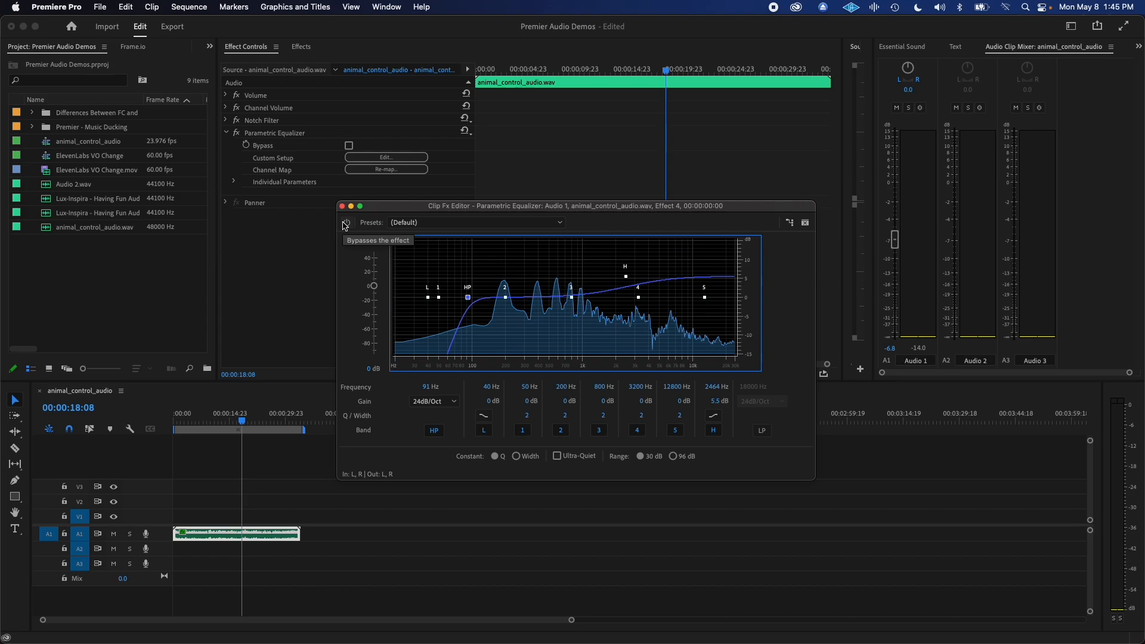
Replay the clip to compare the sound with the equalizer bypassed and active, and close the equalizer editor.
{"action": "left_click_drag", "start_coordinate": [240, 419], "coordinate": [194, 414]}
{"action": "key", "text": "space"}
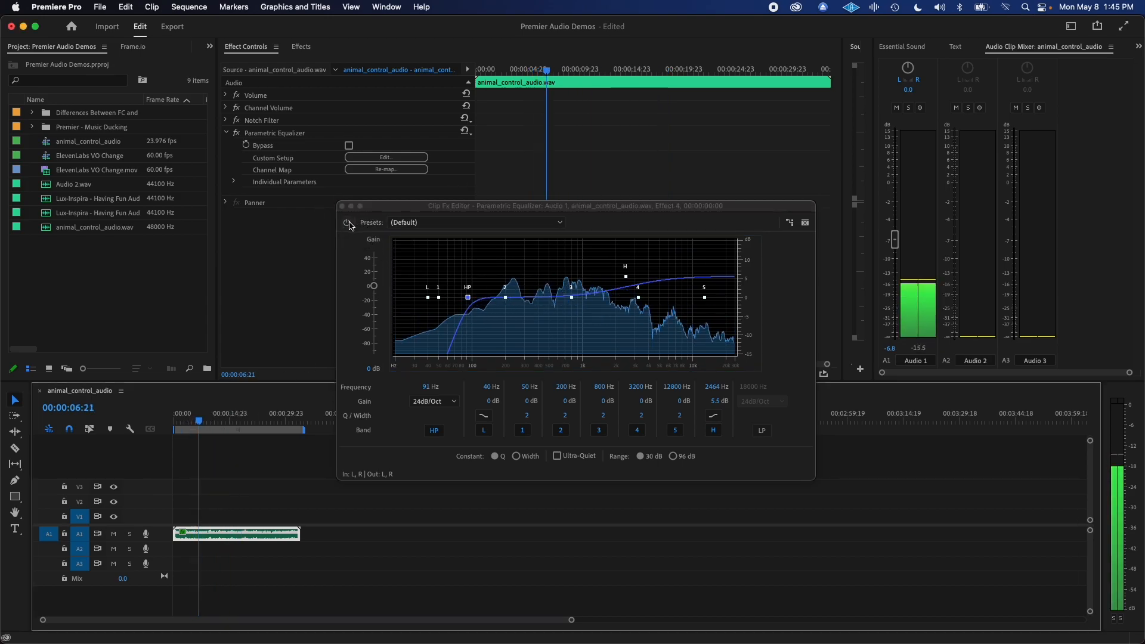
{"action": "left_click", "coordinate": [347, 222]}
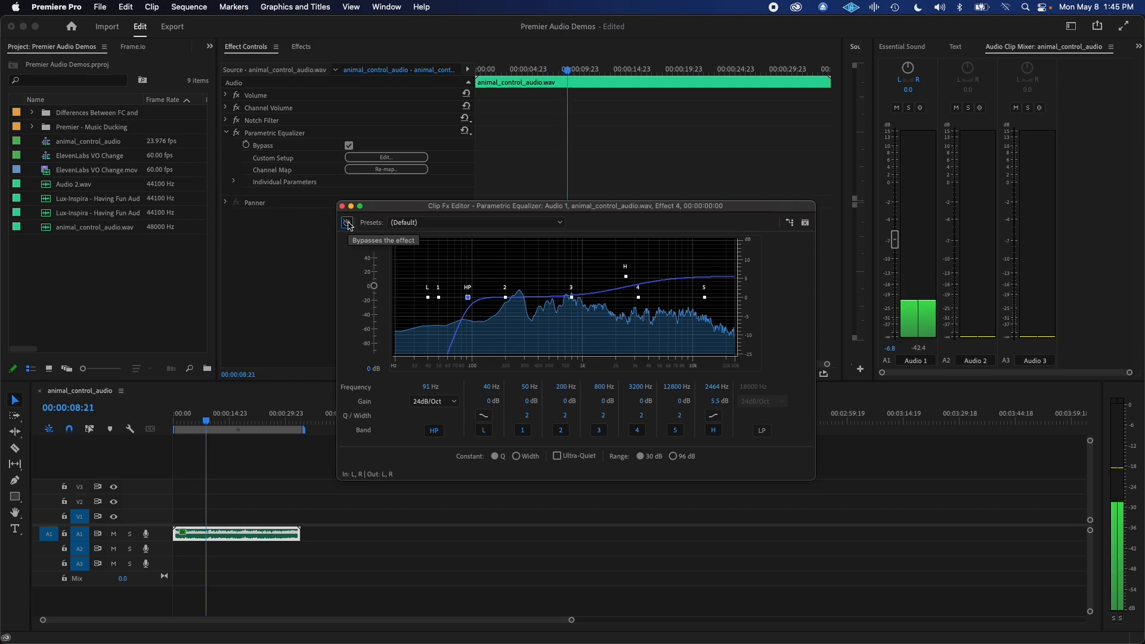
{"action": "left_click", "coordinate": [348, 224]}
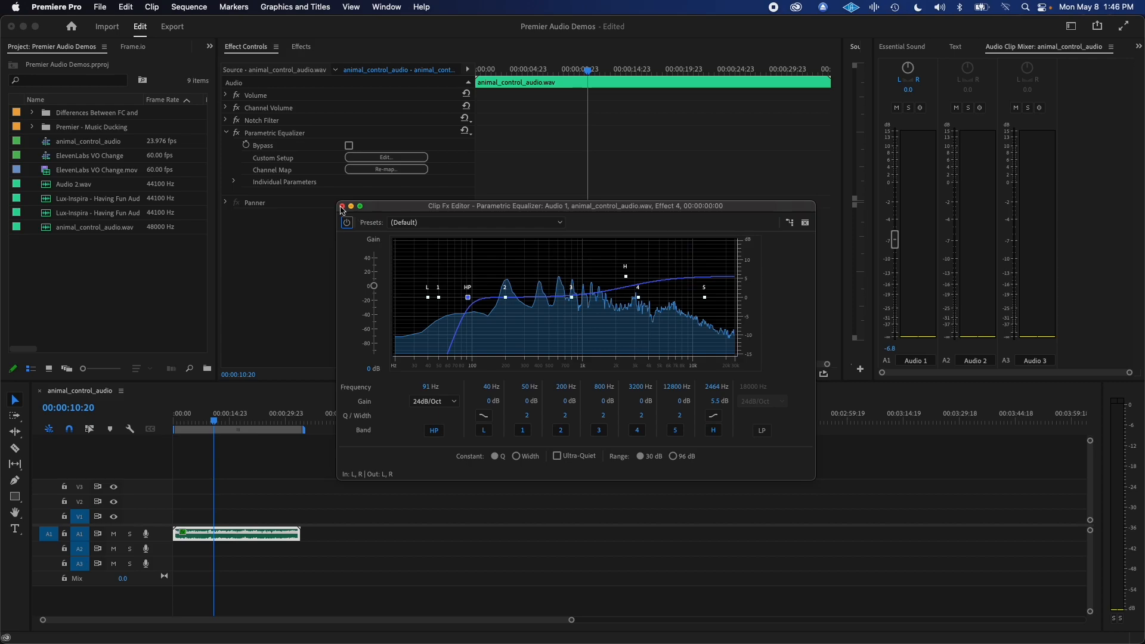
{"action": "left_click", "coordinate": [342, 207]}
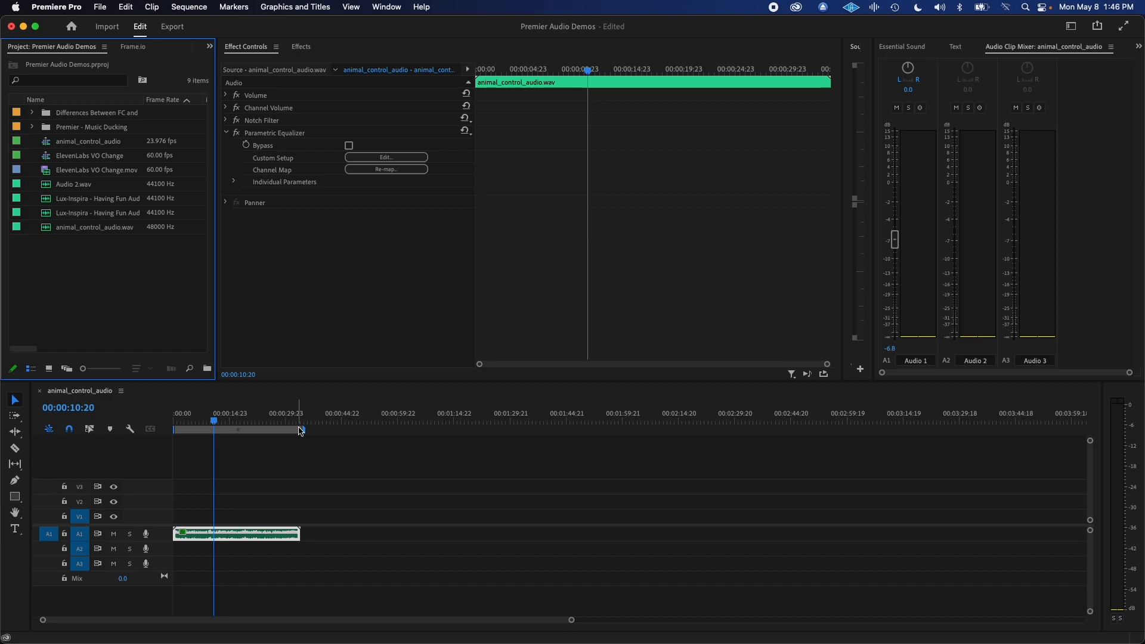
Apply the DeEsser effect from the Amplitude and Compression group to the audio clip on track A1.
{"action": "left_click", "coordinate": [212, 418]}
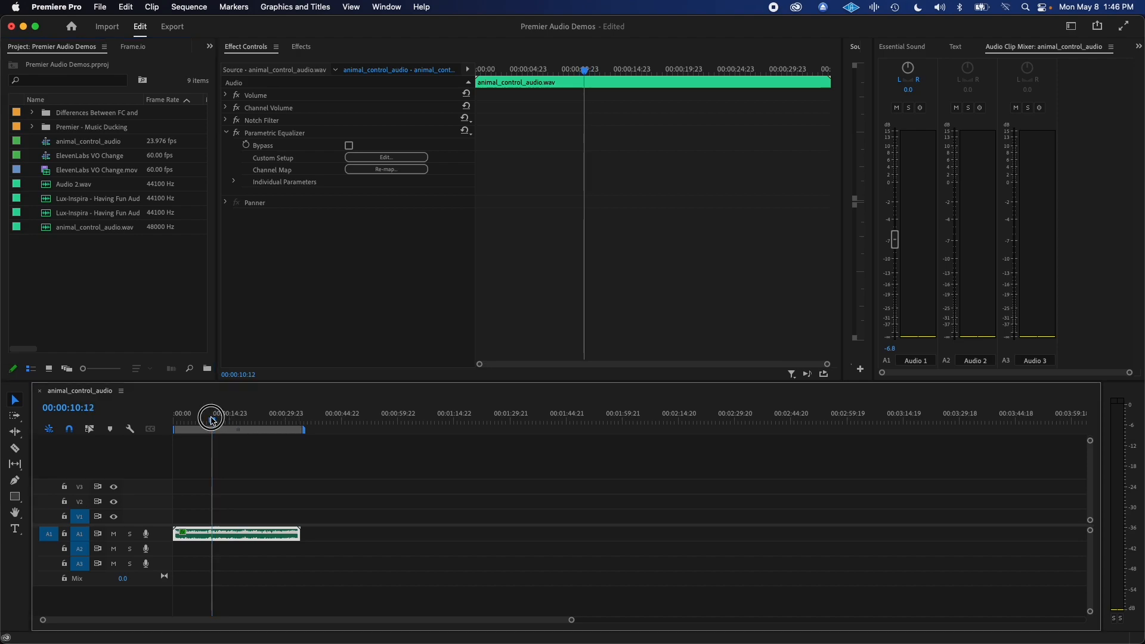
{"action": "left_click", "coordinate": [301, 48]}
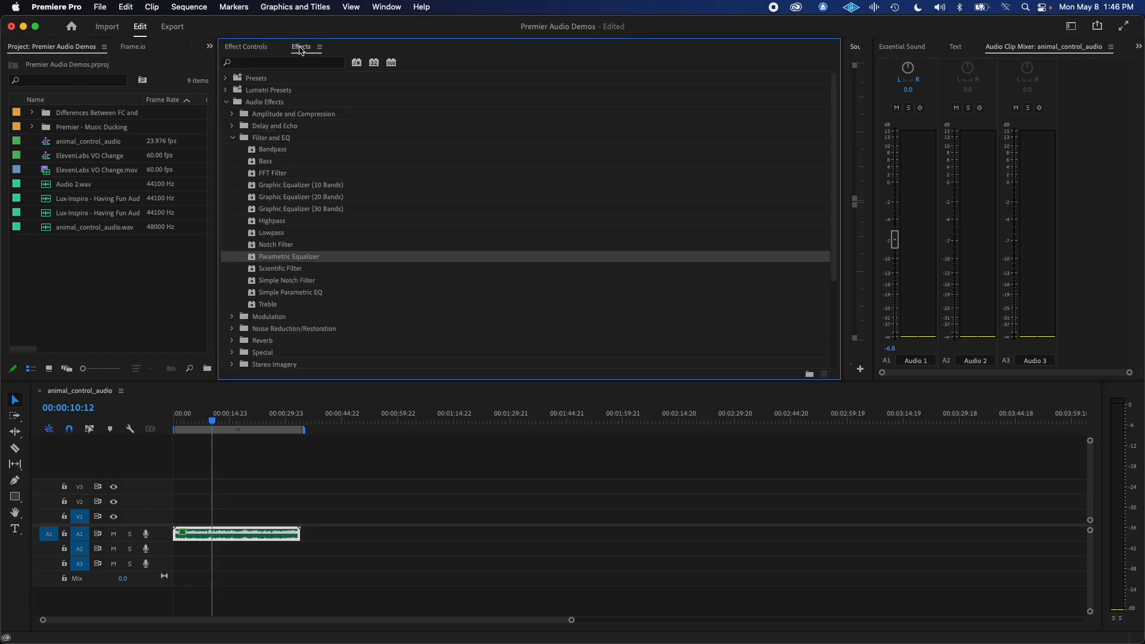
{"action": "left_click", "coordinate": [260, 66]}
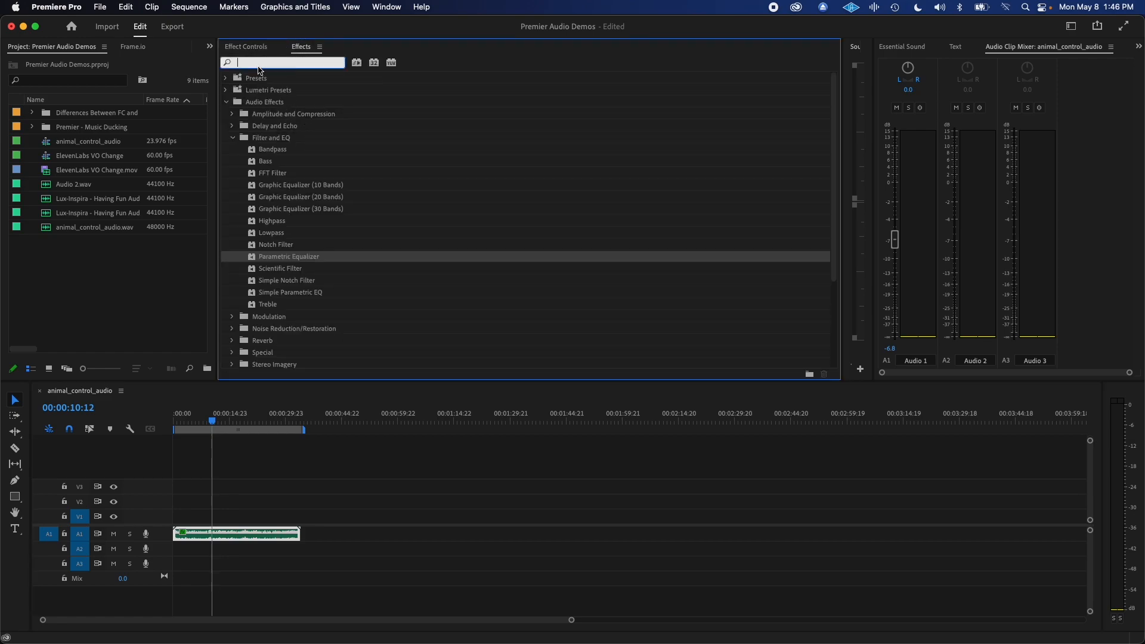
{"action": "left_click", "coordinate": [234, 138]}
{"action": "left_click", "coordinate": [233, 114]}
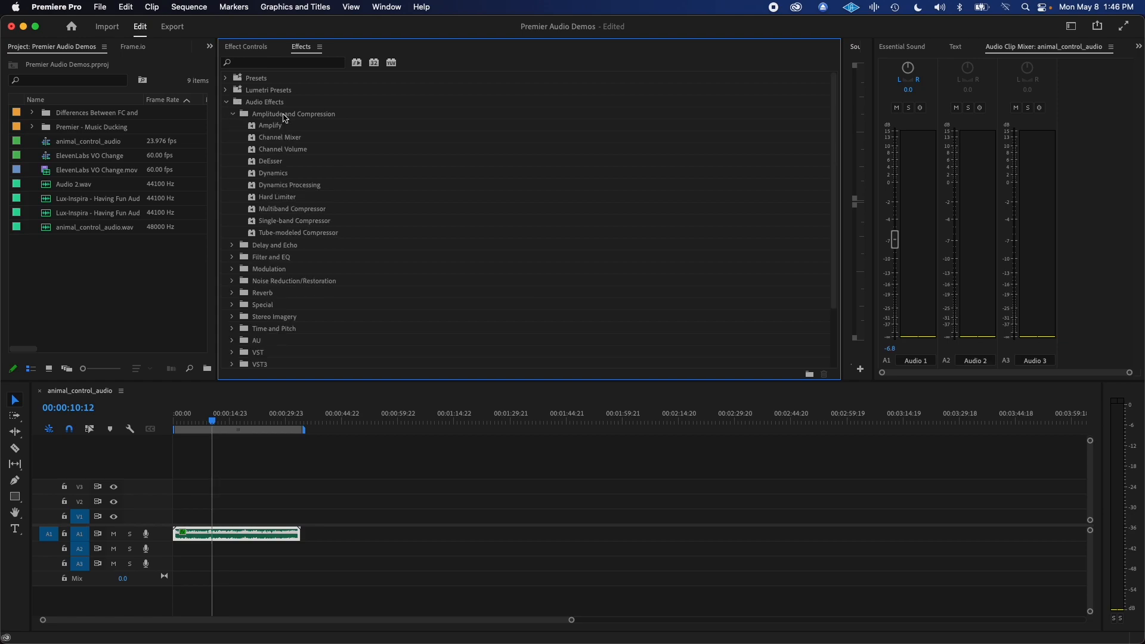
{"action": "left_click", "coordinate": [273, 163]}
{"action": "left_click_drag", "start_coordinate": [274, 166], "coordinate": [251, 532]}
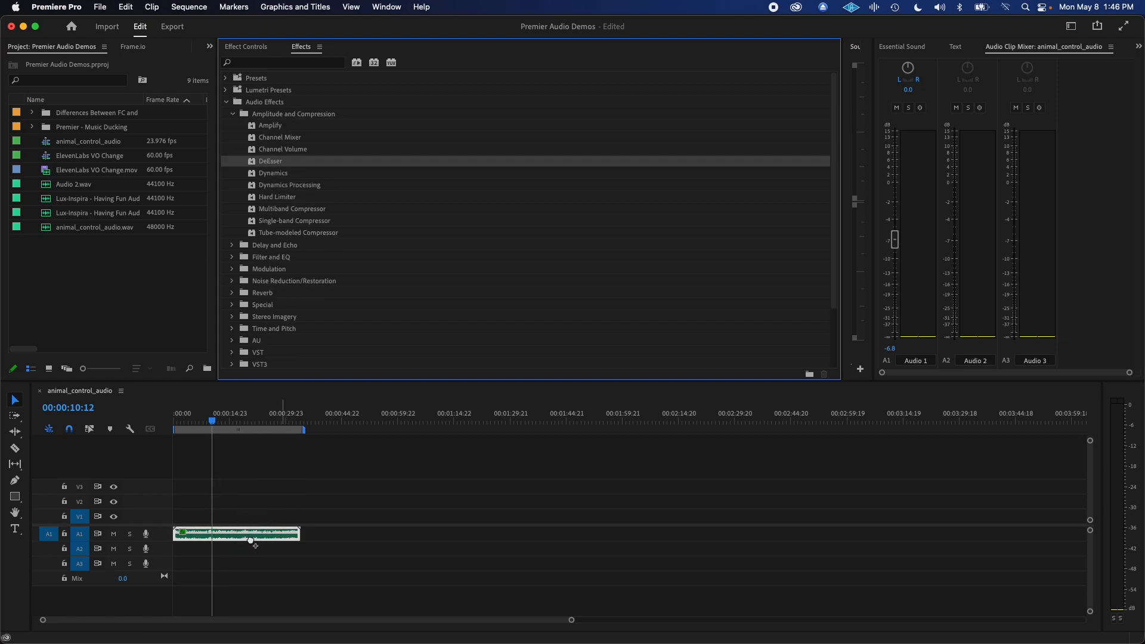
Move the DeEsser above the Parametric Equalizer in the clip's effect order.
{"action": "left_click", "coordinate": [246, 47]}
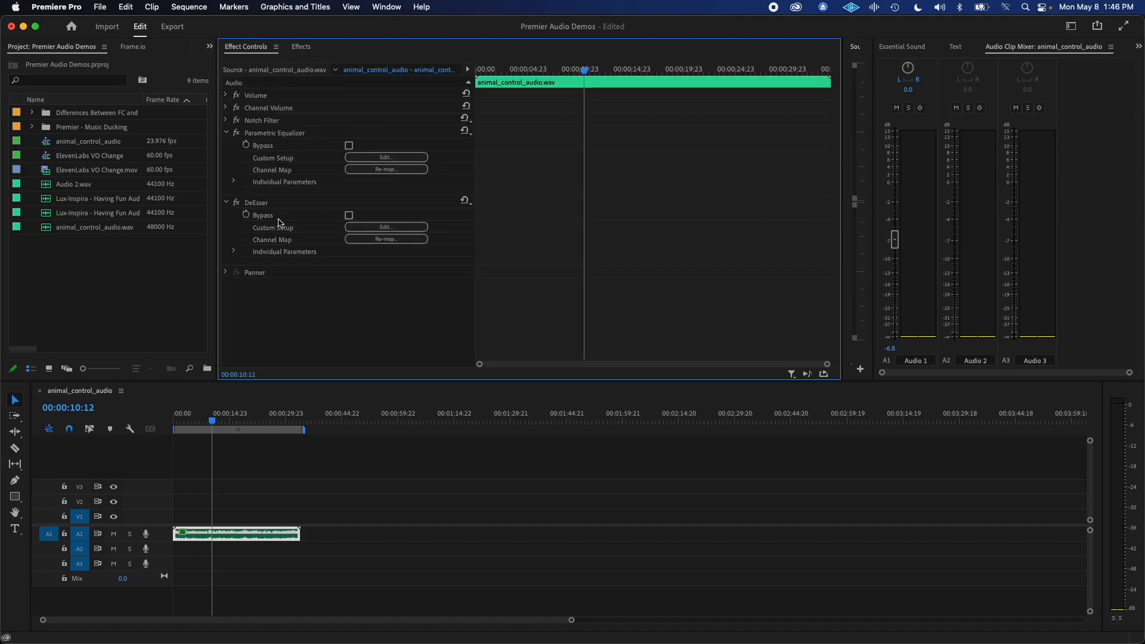
{"action": "left_click", "coordinate": [263, 204]}
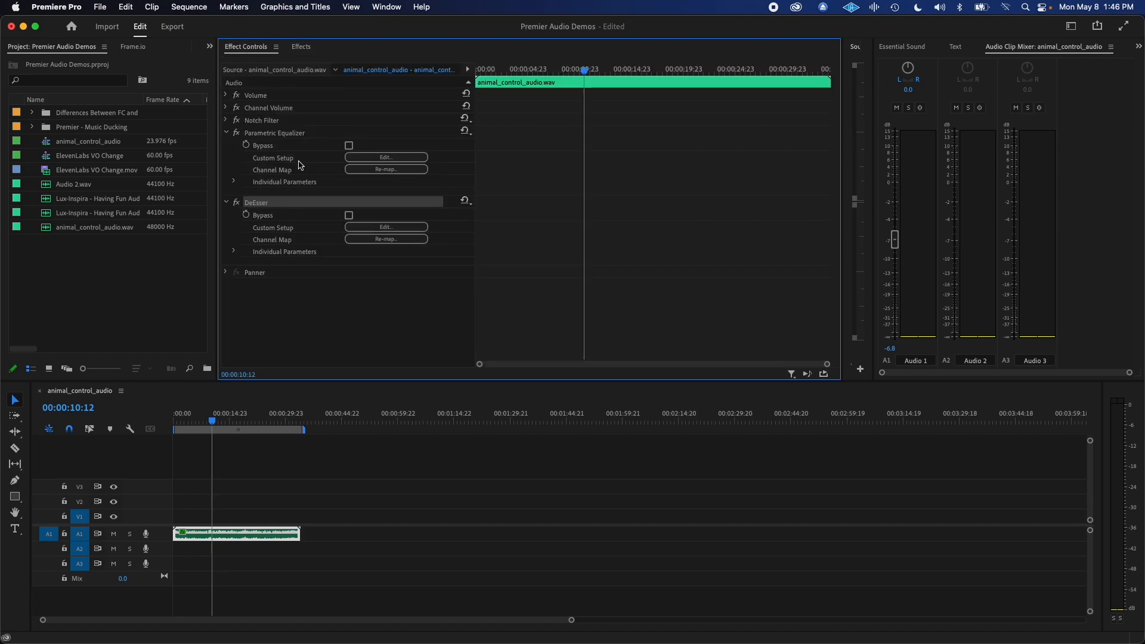
{"action": "left_click_drag", "start_coordinate": [300, 166], "coordinate": [289, 133]}
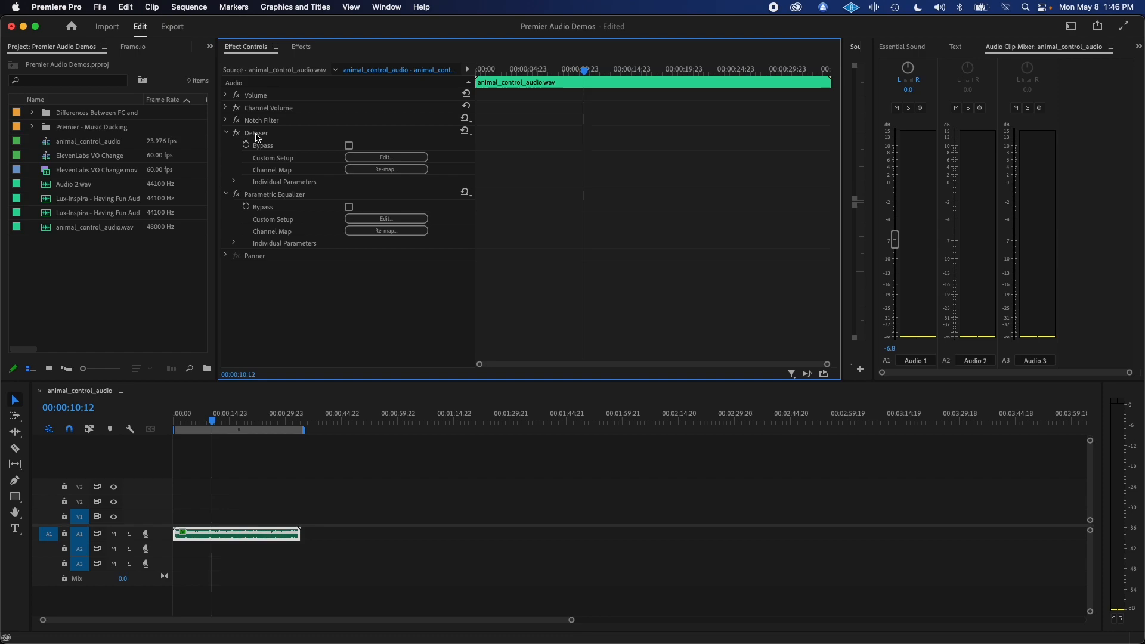
Open the DeEsser's custom setup editor, play the clip and enable Output Sibilance Only.
{"action": "left_click", "coordinate": [417, 158]}
{"action": "left_click_drag", "start_coordinate": [509, 184], "coordinate": [647, 160]}
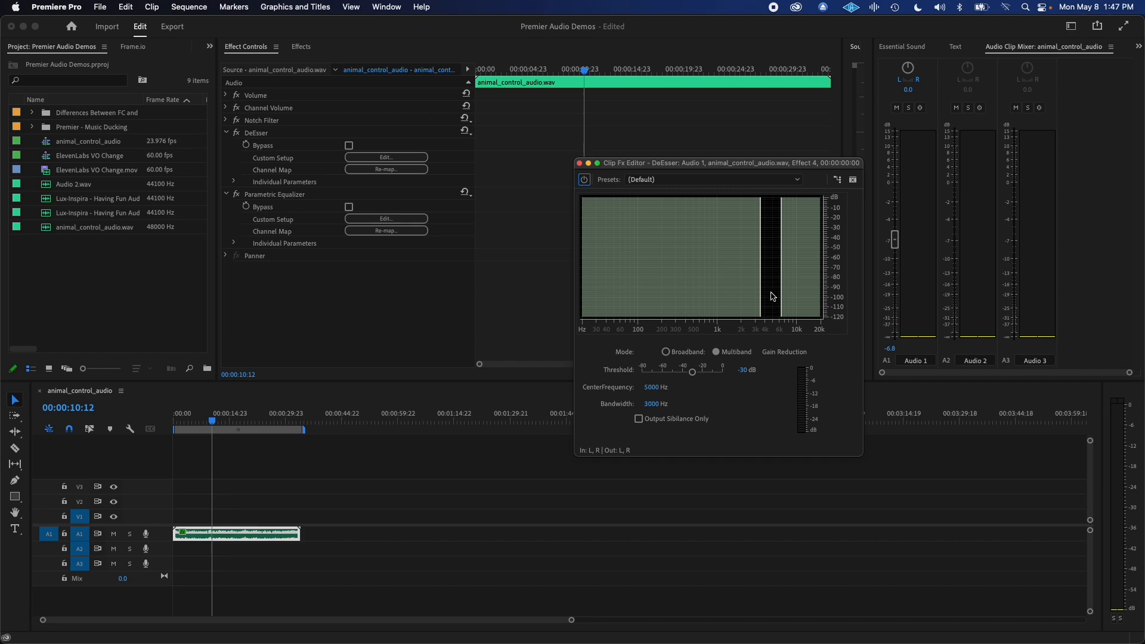
{"action": "key", "text": "space"}
{"action": "left_click", "coordinate": [640, 420]}
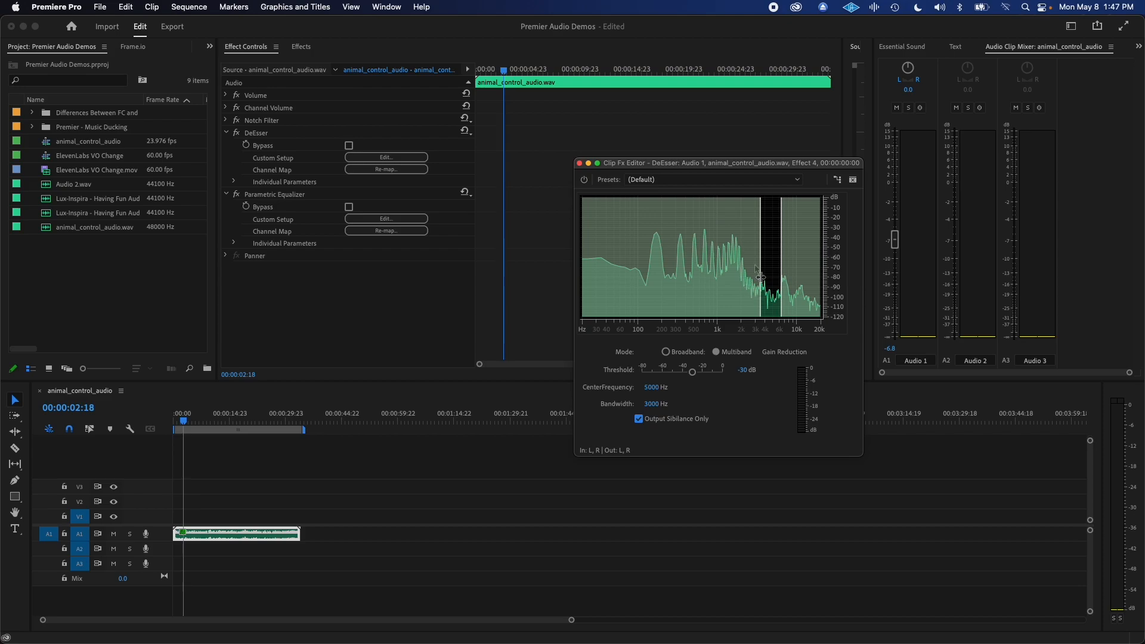
Set the DeEsser's center frequency to about 6457 Hz and bandwidth to about 4973 Hz, and audition the isolated sibilance.
{"action": "mouse_move", "coordinate": [758, 264]}
{"action": "left_mouse_down"}
{"action": "mouse_move", "coordinate": [733, 277]}
{"action": "mouse_move", "coordinate": [768, 267]}
{"action": "mouse_move", "coordinate": [766, 258]}
{"action": "left_mouse_up"}
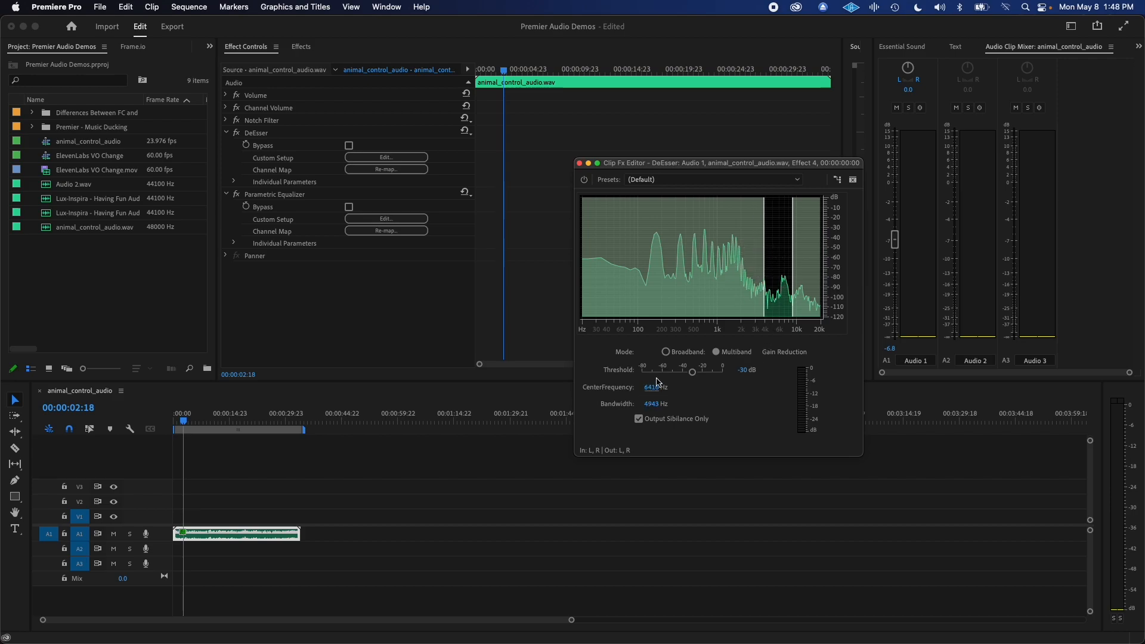
{"action": "mouse_move", "coordinate": [655, 395]}
{"action": "left_mouse_down"}
{"action": "mouse_move", "coordinate": [621, 396]}
{"action": "mouse_move", "coordinate": [678, 397]}
{"action": "mouse_move", "coordinate": [624, 398]}
{"action": "mouse_move", "coordinate": [675, 403]}
{"action": "mouse_move", "coordinate": [663, 407]}
{"action": "left_mouse_up"}
{"action": "left_click_drag", "start_coordinate": [761, 268], "coordinate": [765, 268]}
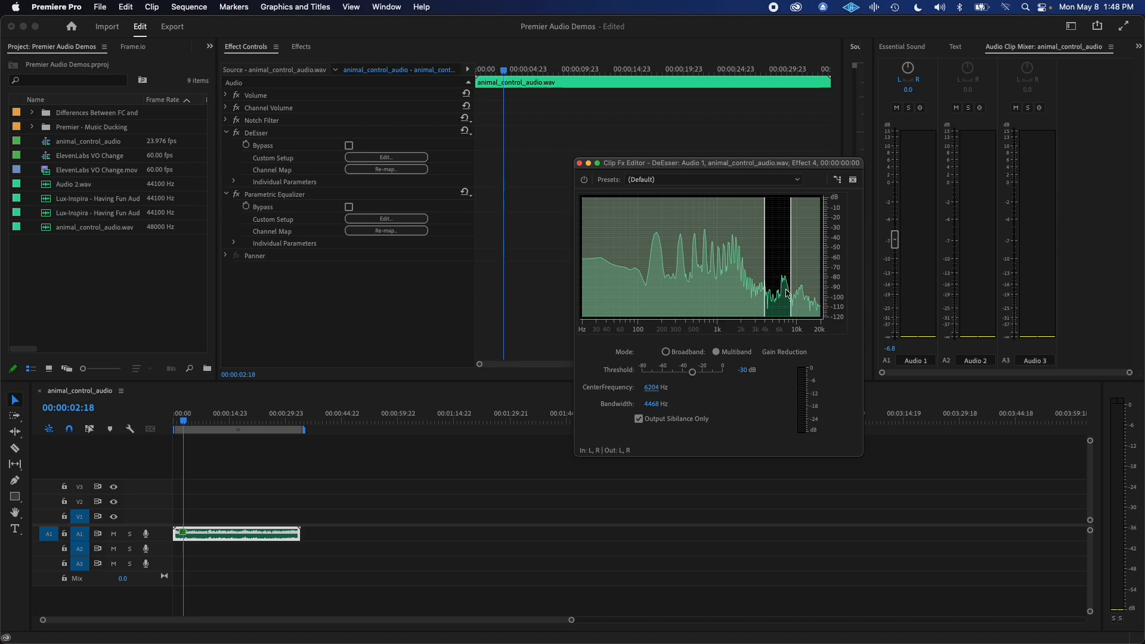
{"action": "left_click_drag", "start_coordinate": [792, 277], "coordinate": [793, 275]}
{"action": "key", "text": "space"}
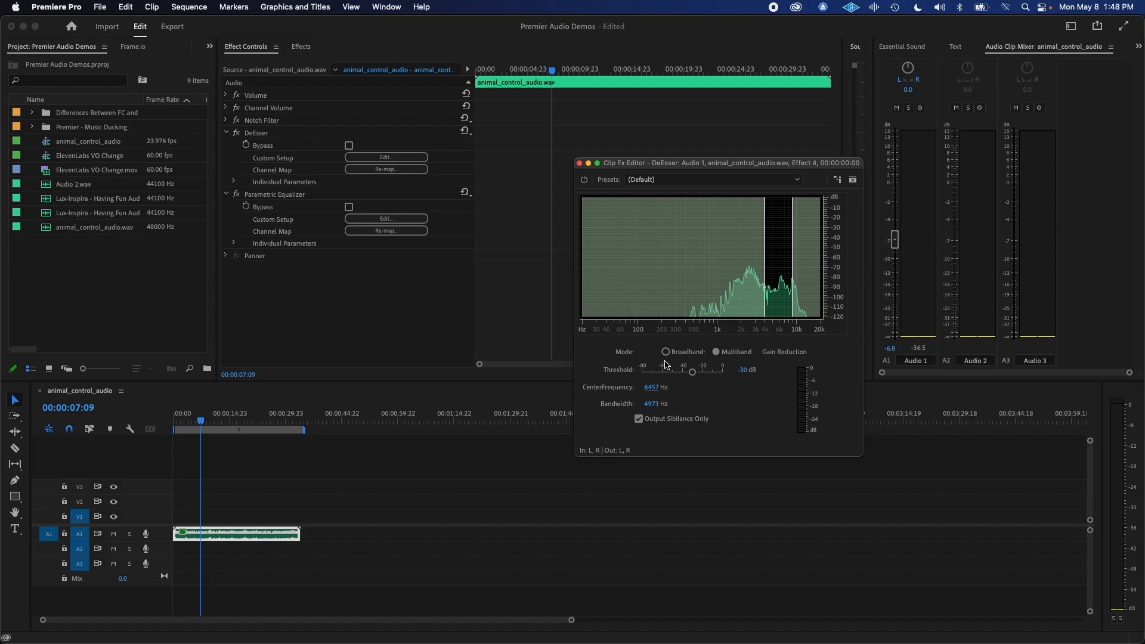
Turn off Output Sibilance Only in the DeEsser and play the full audio.
{"action": "left_click", "coordinate": [639, 419]}
{"action": "key", "text": "space"}
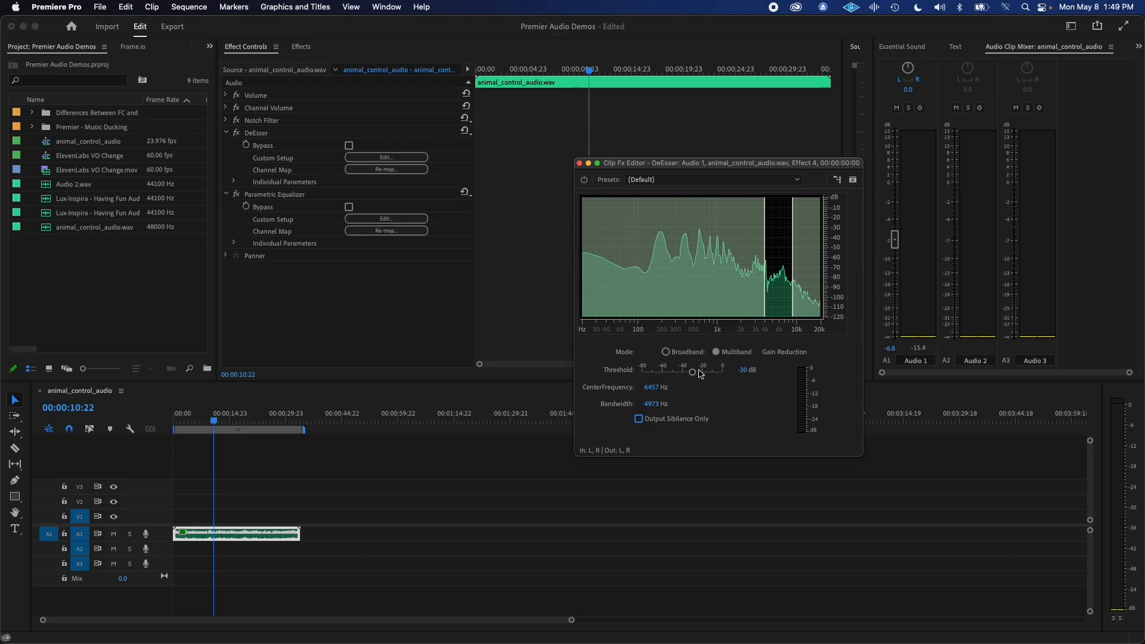
{"action": "key", "text": "space"}
Lower the DeEsser's threshold to about -46 dB and close its editor.
{"action": "left_click_drag", "start_coordinate": [695, 374], "coordinate": [676, 384]}
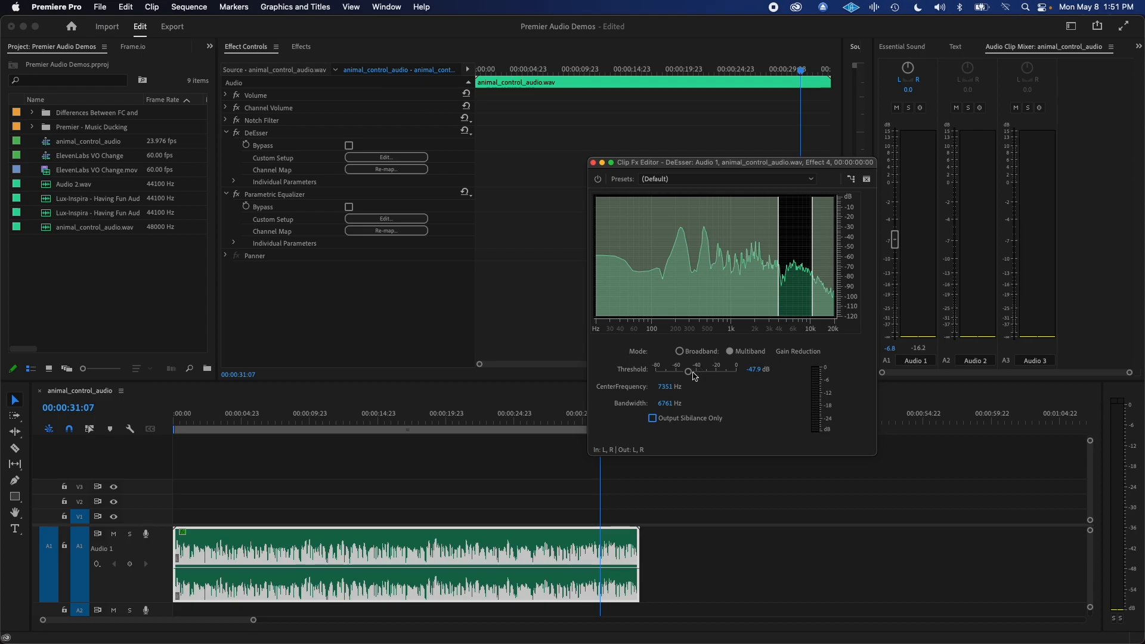
{"action": "left_click", "coordinate": [689, 373]}
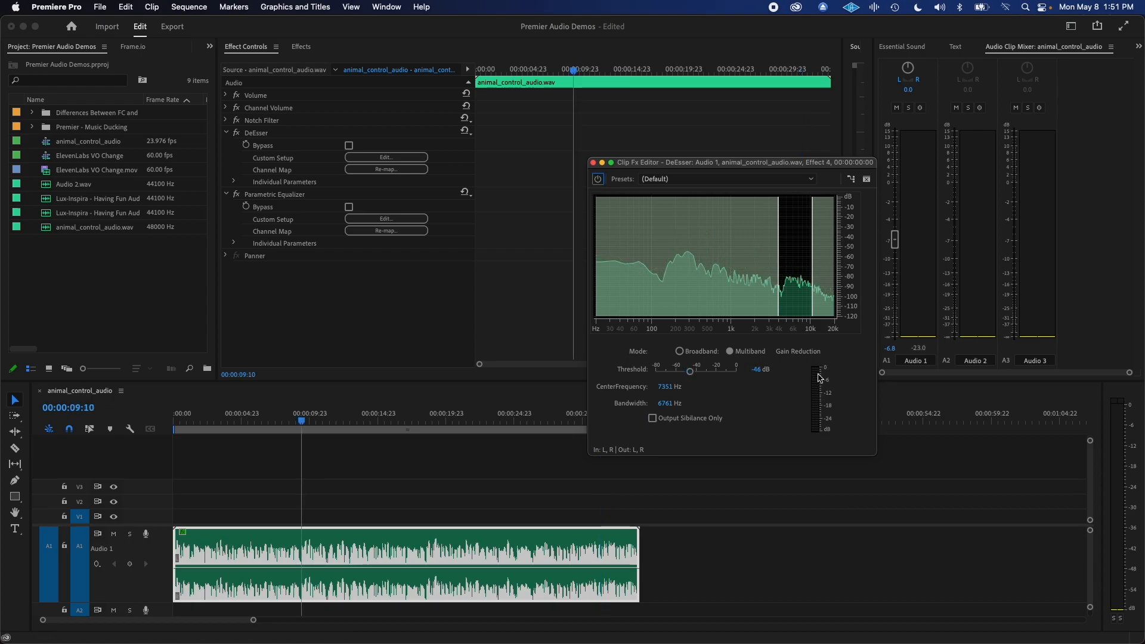
{"action": "left_click_drag", "start_coordinate": [775, 161], "coordinate": [798, 149]}
{"action": "left_click", "coordinate": [617, 151]}
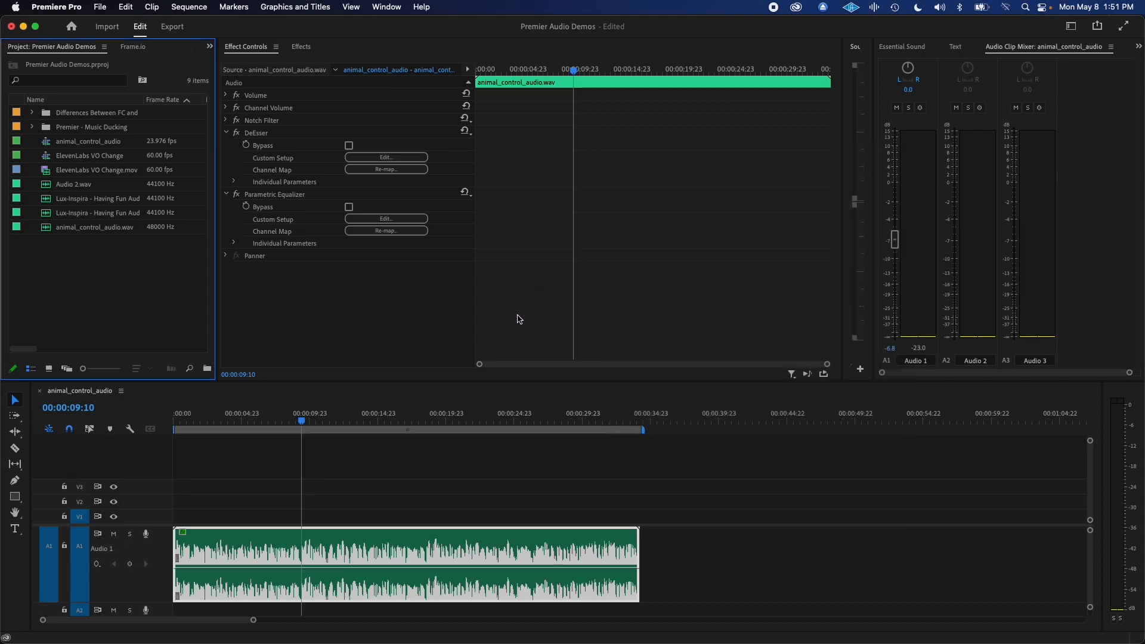